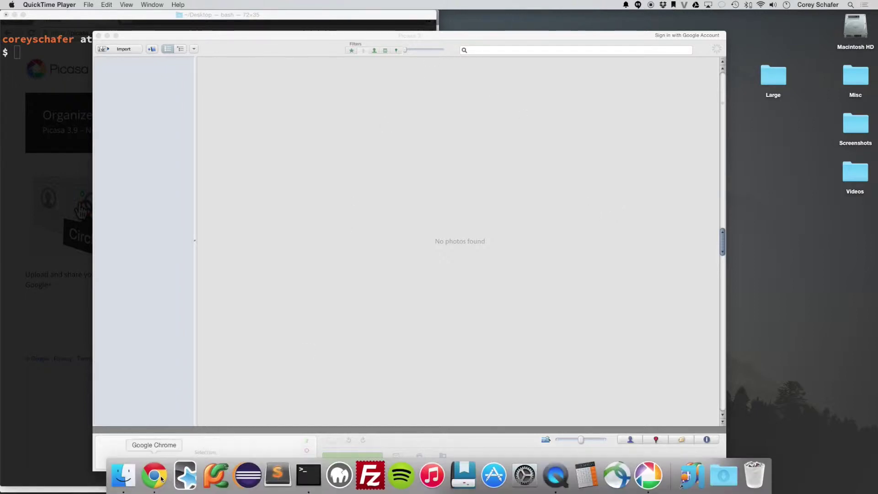
# Show the Picasa download page in Chrome, then bring up a Terminal bash prompt.
pyautogui.click(156, 474)
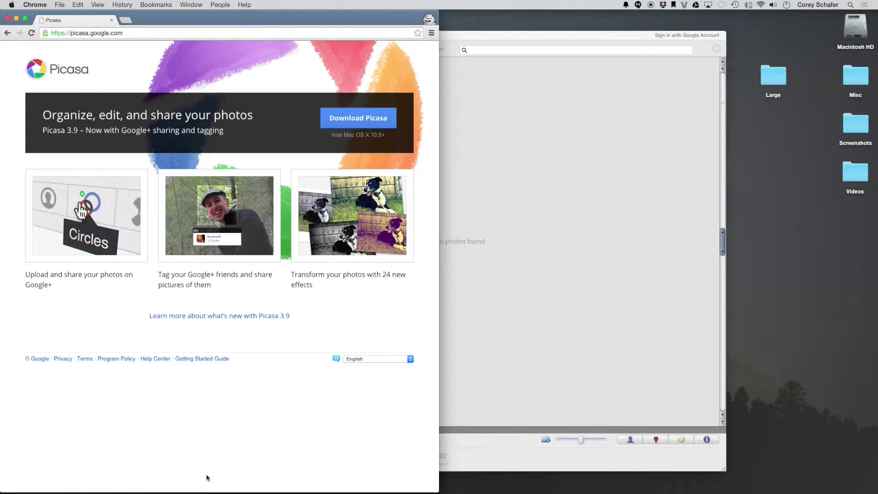
pyautogui.moveTo(211, 486)
pyautogui.click(309, 475)
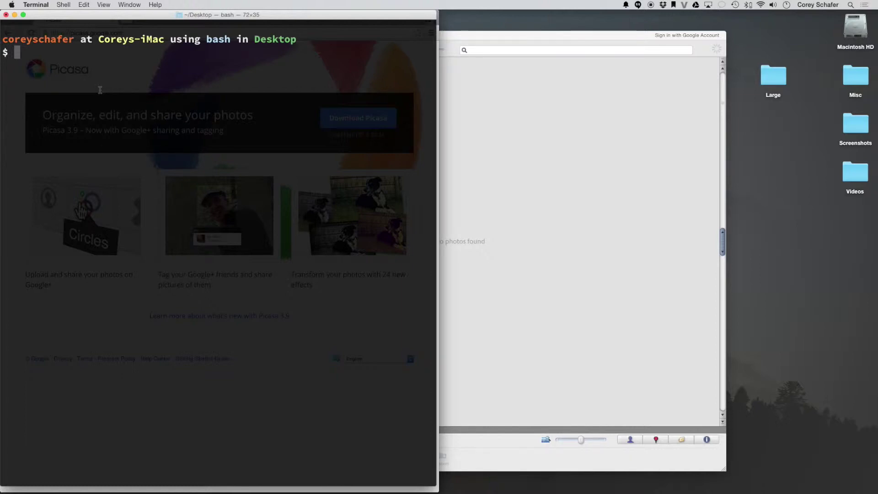
# Bring the empty Picasa library forward and open its Tools menu.
pyautogui.click(583, 141)
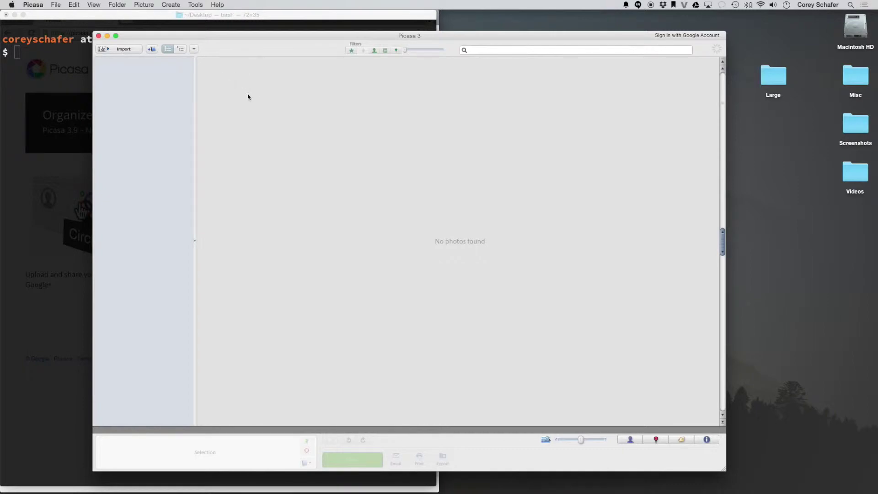
pyautogui.click(194, 5)
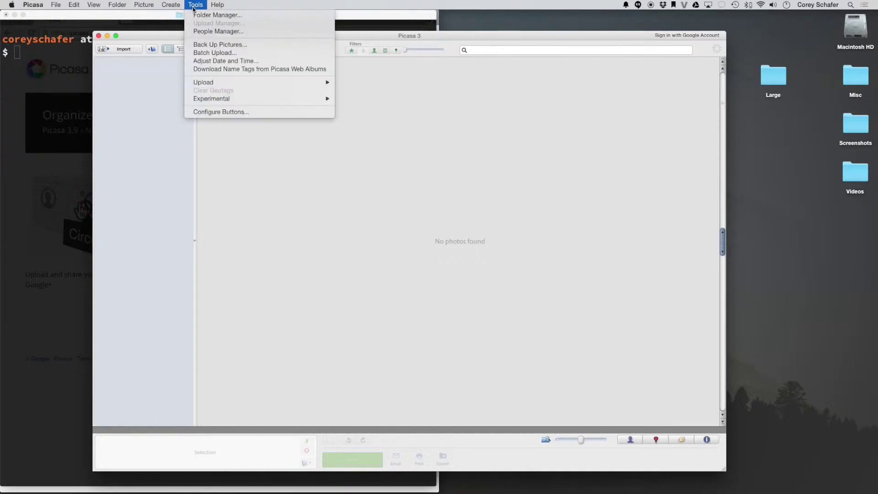
# In Folder Manager, set Desktop › Large to Scan Once and confirm with OK.
pyautogui.click(203, 16)
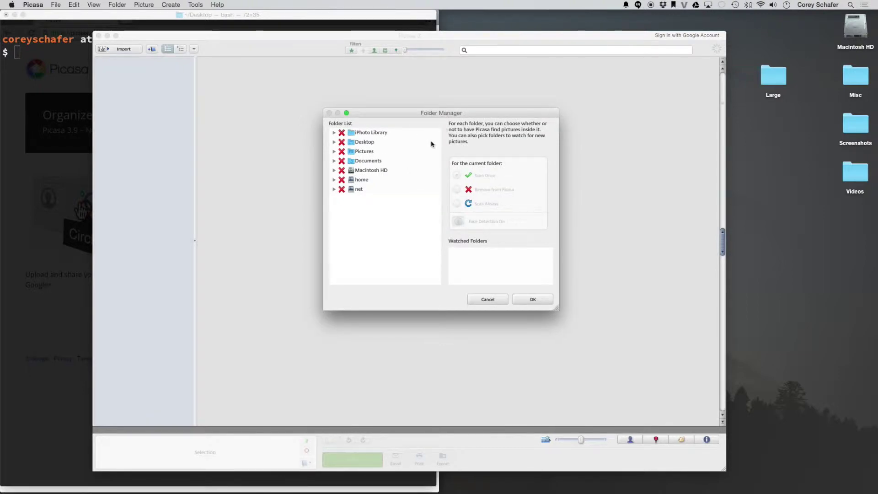
pyautogui.click(334, 143)
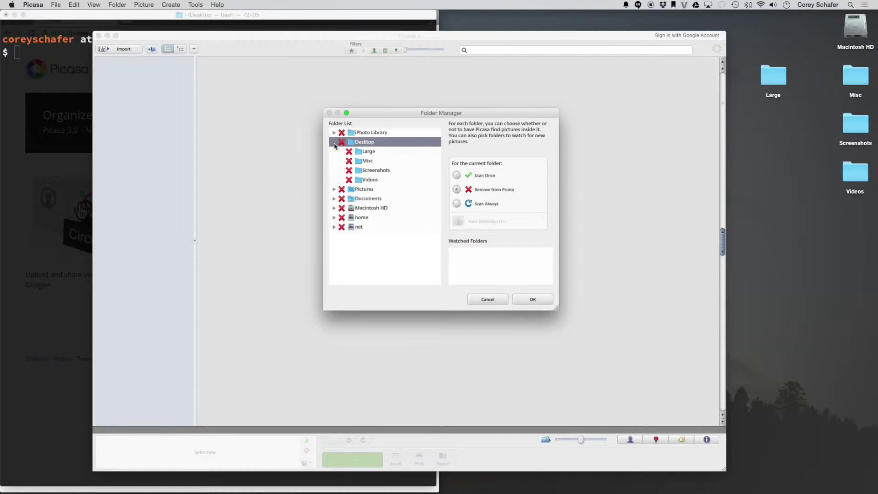
pyautogui.click(368, 152)
pyautogui.click(456, 175)
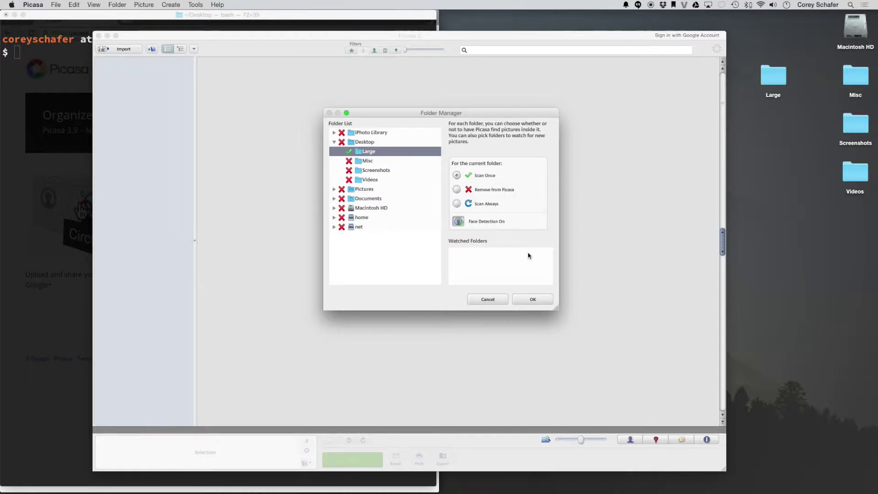
pyautogui.click(533, 299)
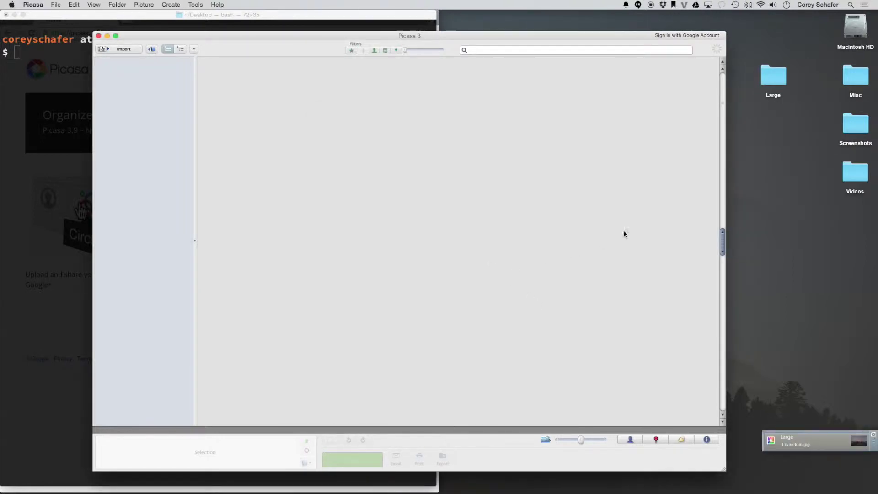
# Open the Large folder, select all 25 photos and Quick Look through them.
pyautogui.click(780, 151)
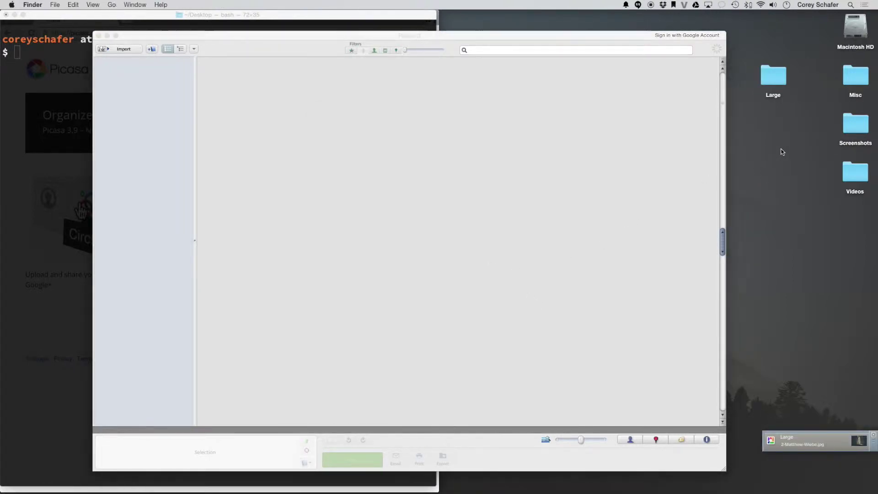
pyautogui.doubleClick(779, 82)
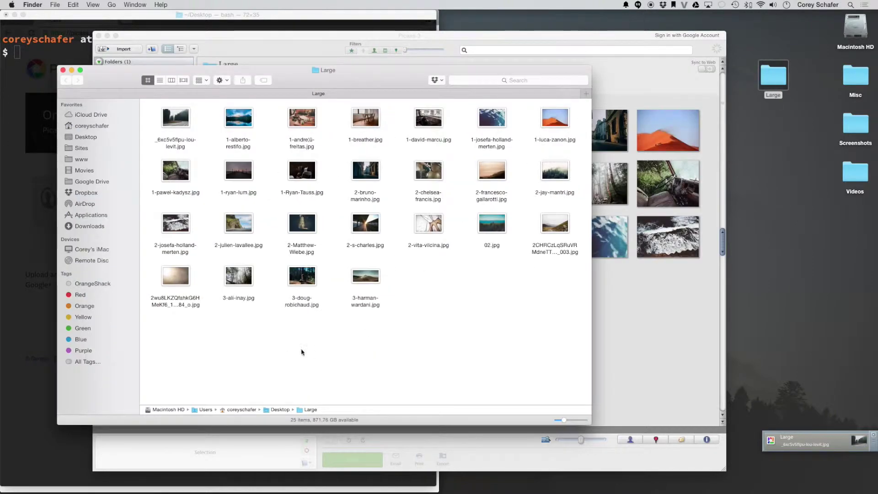
pyautogui.moveTo(170, 366); pyautogui.dragTo(565, 121)
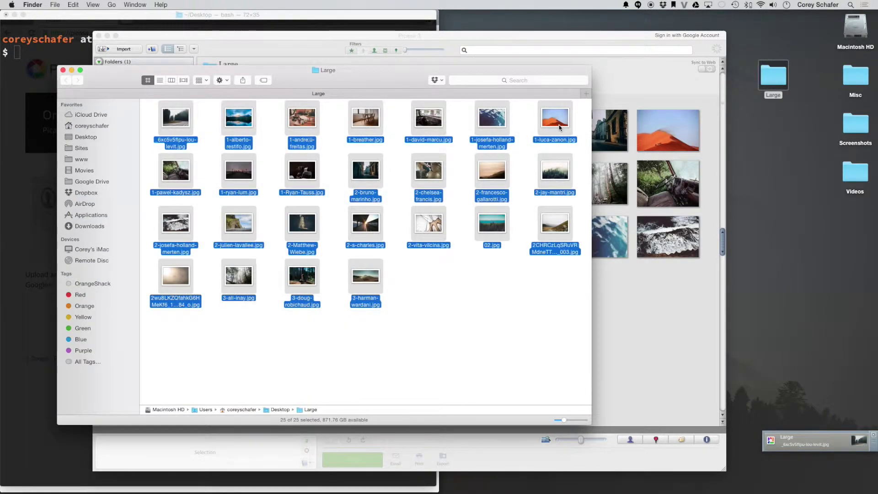
pyautogui.press('space')
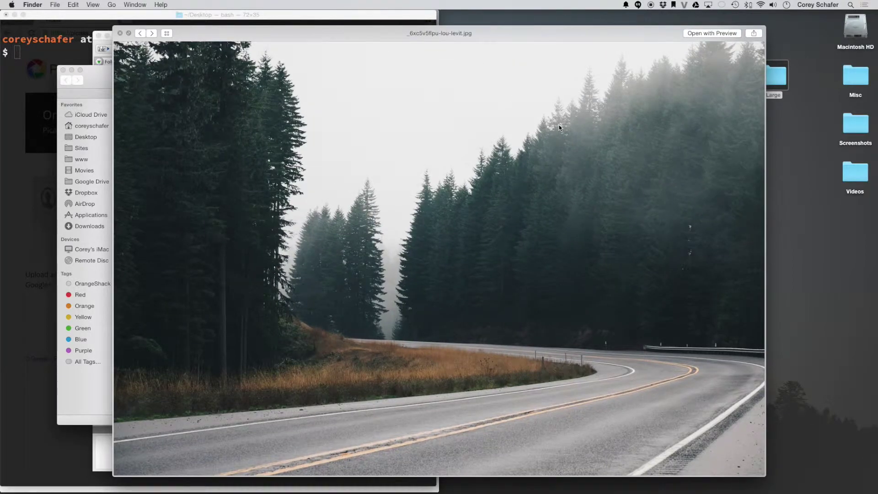
pyautogui.press('Right')
pyautogui.press('Right')
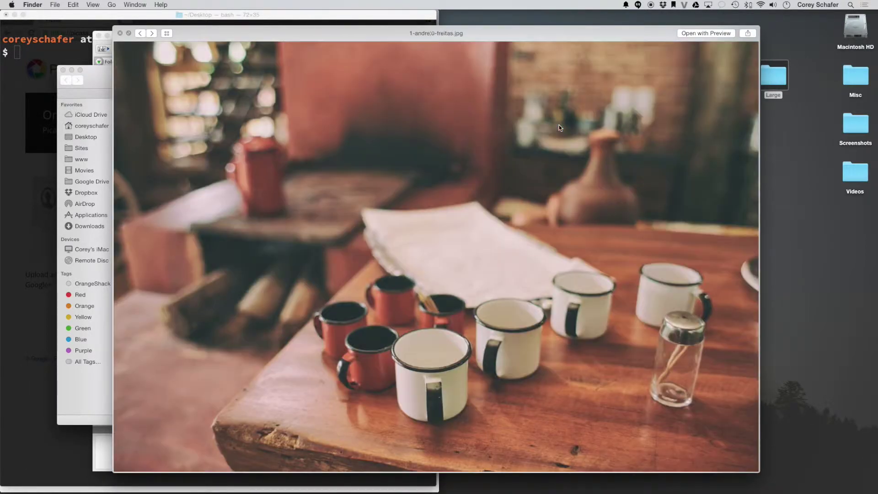
pyautogui.press('Right')
pyautogui.press('Right')
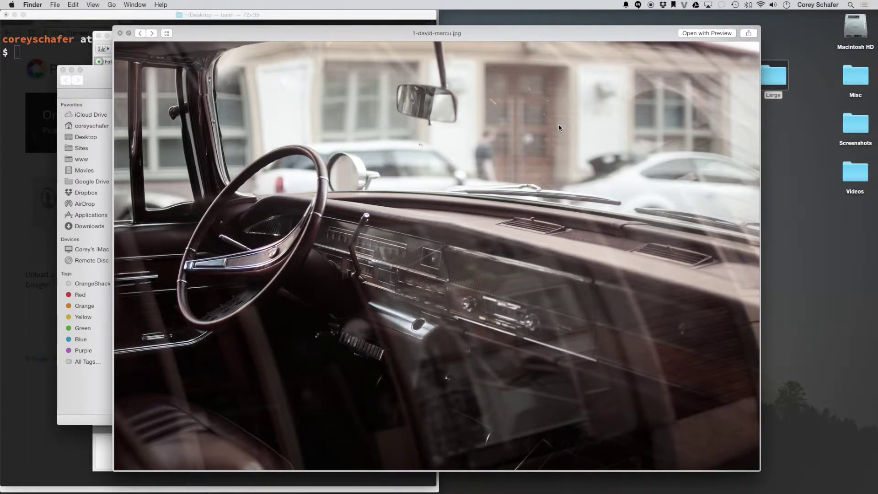
pyautogui.press('Right')
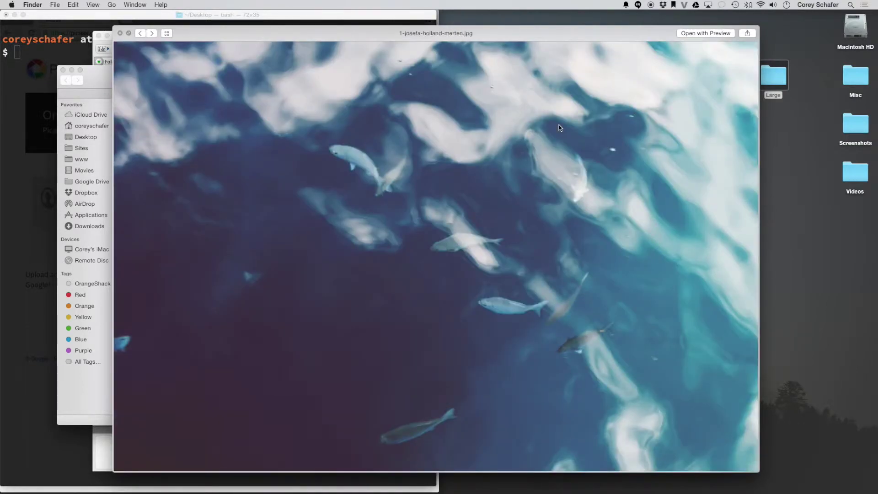
pyautogui.press('Left')
pyautogui.press('Left')
pyautogui.press('Left')
pyautogui.press('Left')
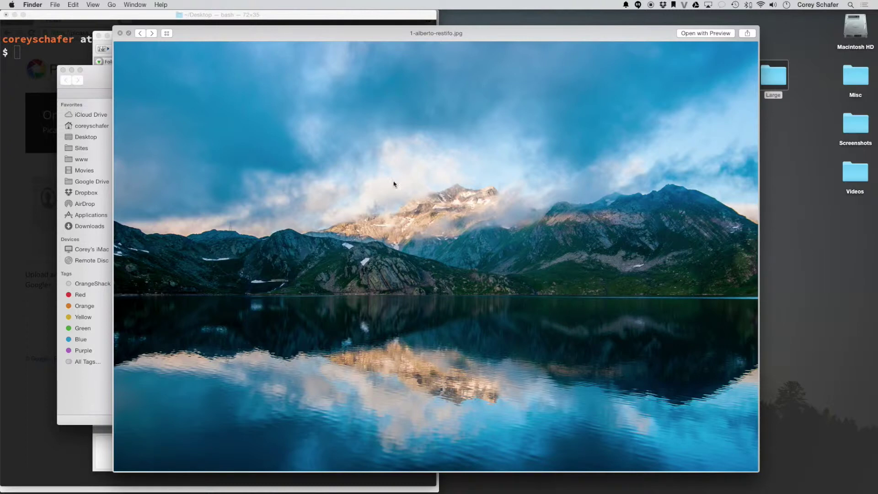
# Close the preview, deselect the files and close the Large folder window.
pyautogui.click(121, 33)
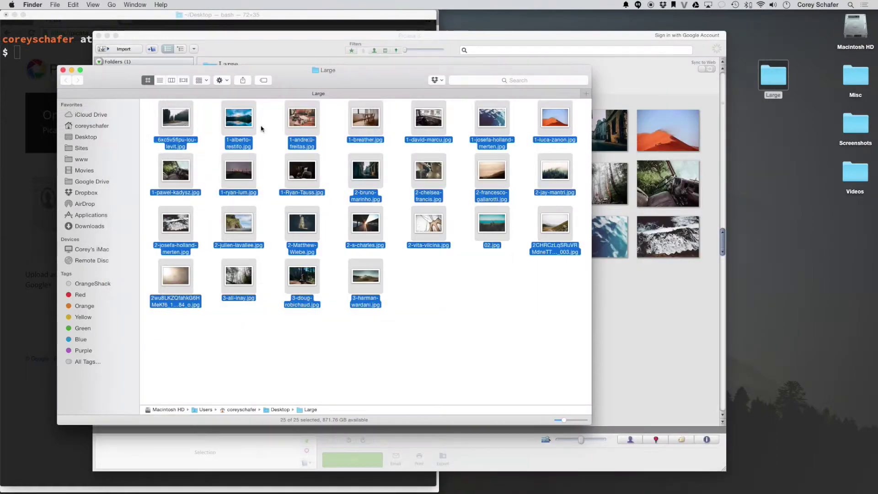
pyautogui.click(443, 357)
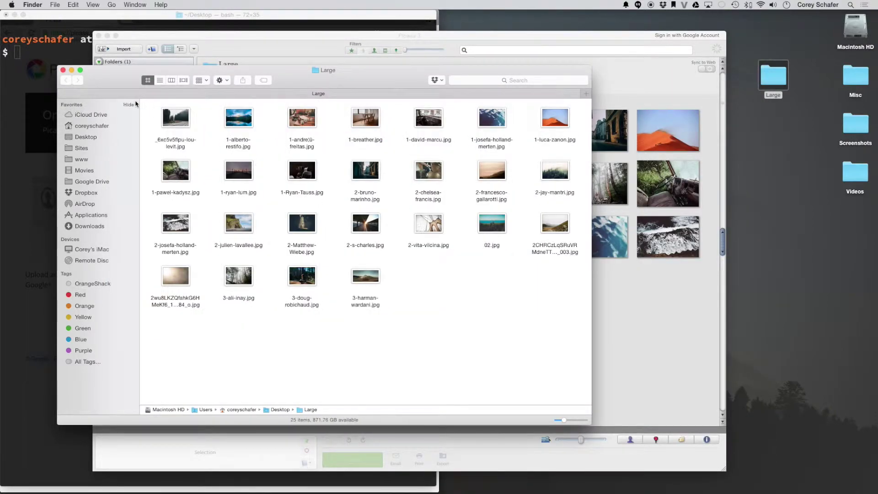
pyautogui.click(63, 70)
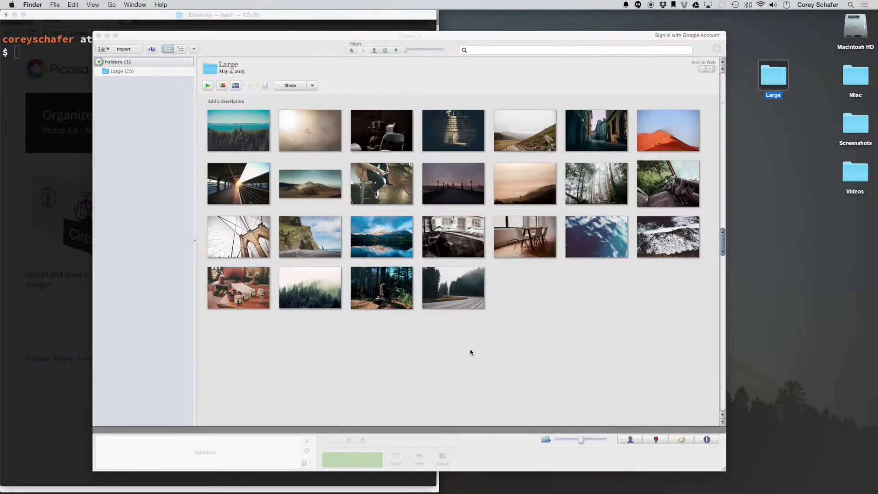
# Select all 25 photos in Picasa's Large folder and open Export Picture to Folder.
pyautogui.click(471, 352)
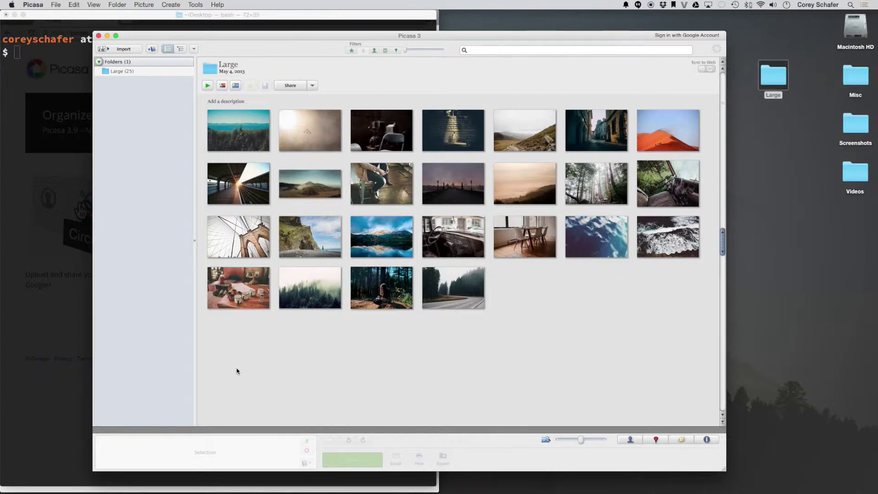
pyautogui.click(231, 326)
pyautogui.moveTo(245, 323); pyautogui.dragTo(670, 119)
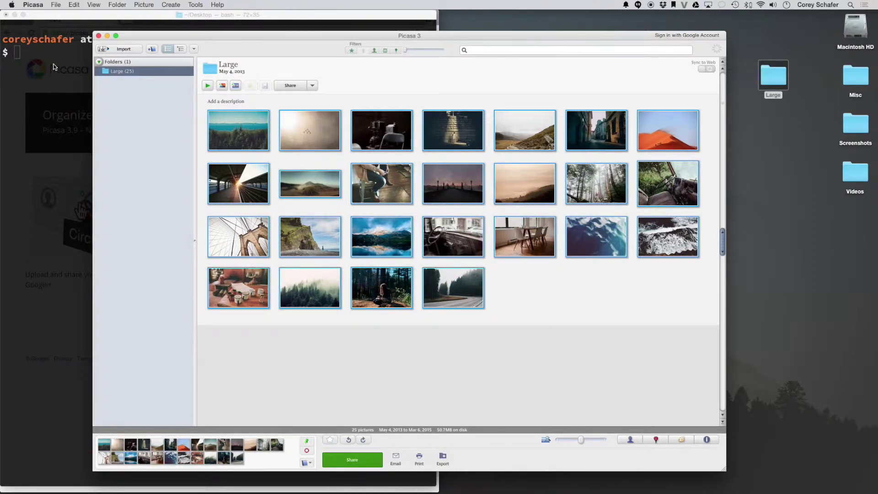
pyautogui.click(56, 5)
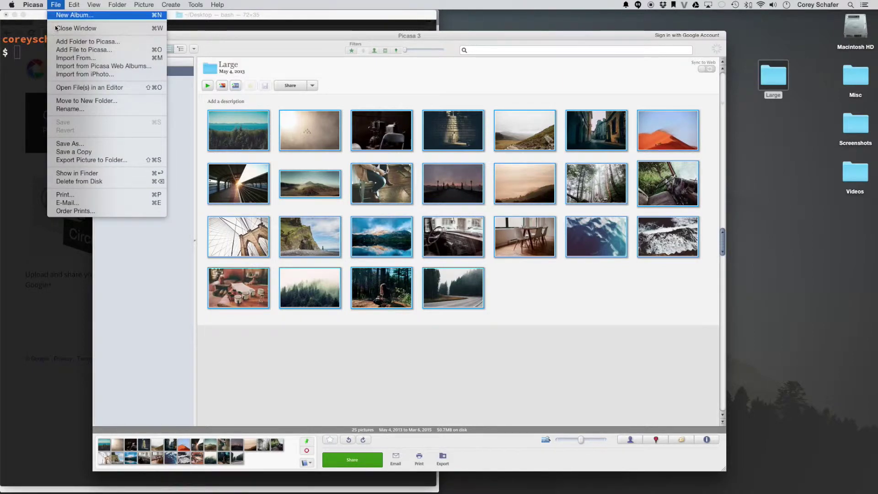
pyautogui.click(82, 160)
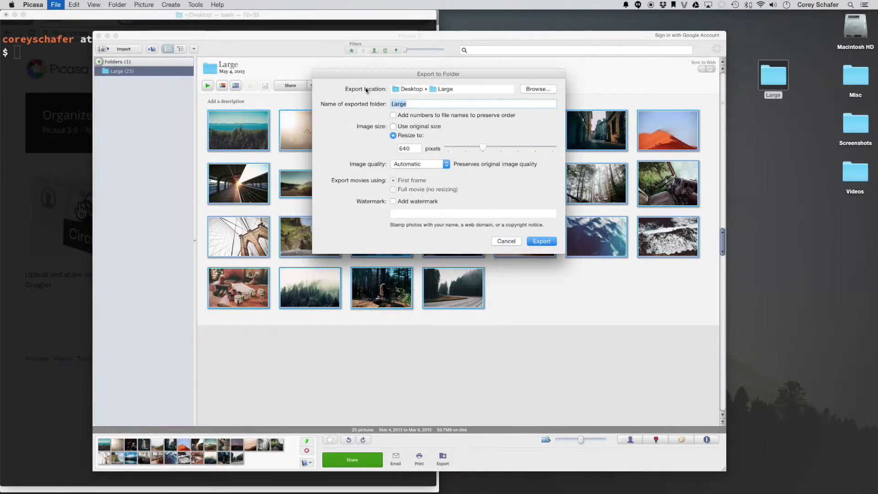
# Set the export destination to the Desktop.
pyautogui.click(531, 90)
pyautogui.click(320, 147)
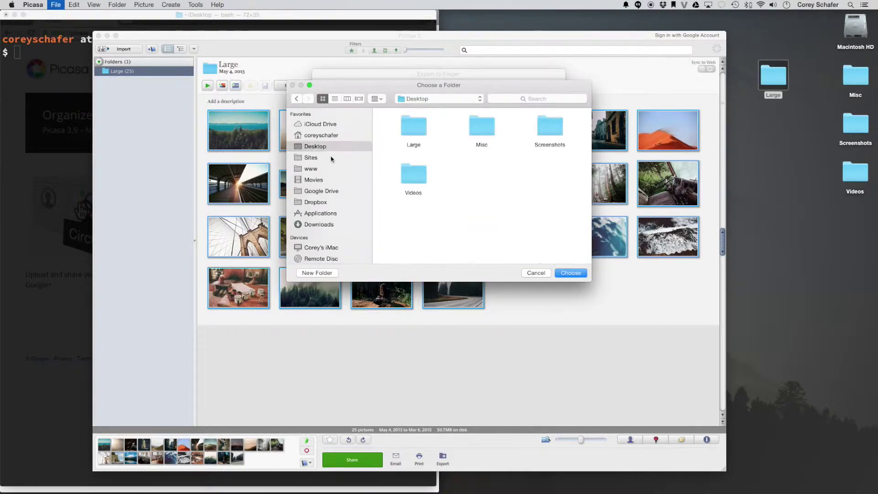
pyautogui.click(565, 273)
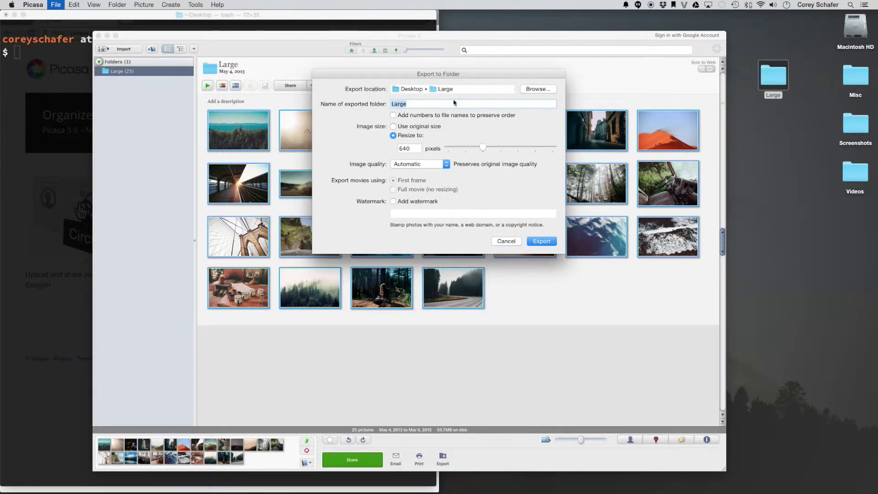
# Name the export folder Medium, keep 640-pixel resizing, and export.
pyautogui.click(411, 106)
pyautogui.moveTo(411, 106); pyautogui.dragTo(357, 104)
pyautogui.write('Medium')
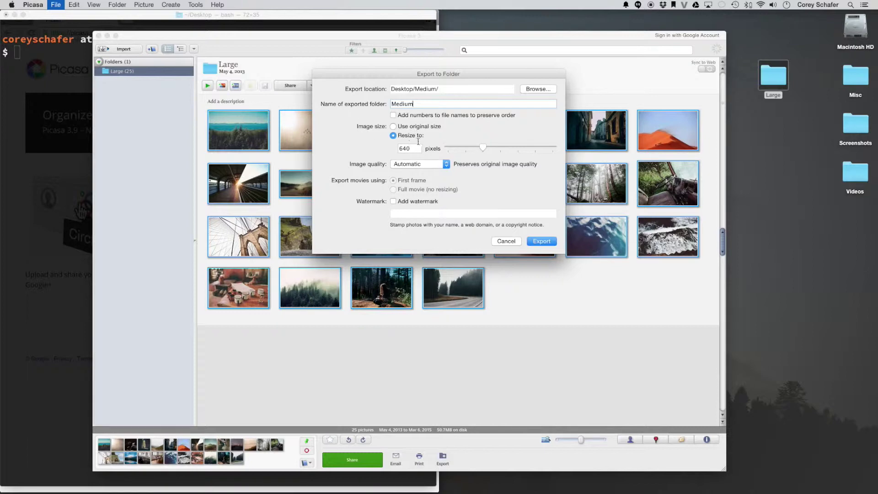
pyautogui.click(398, 149)
pyautogui.click(542, 241)
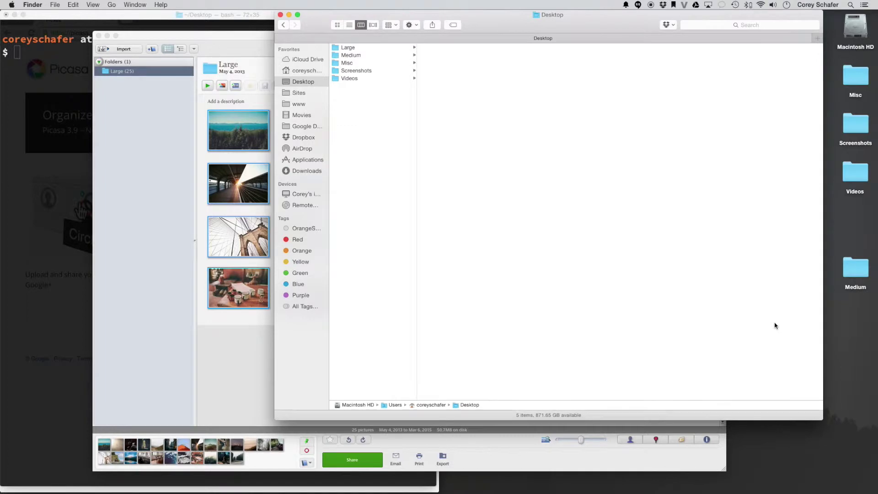
# Close the Desktop window, place Medium under Large, and open it.
pyautogui.click(280, 14)
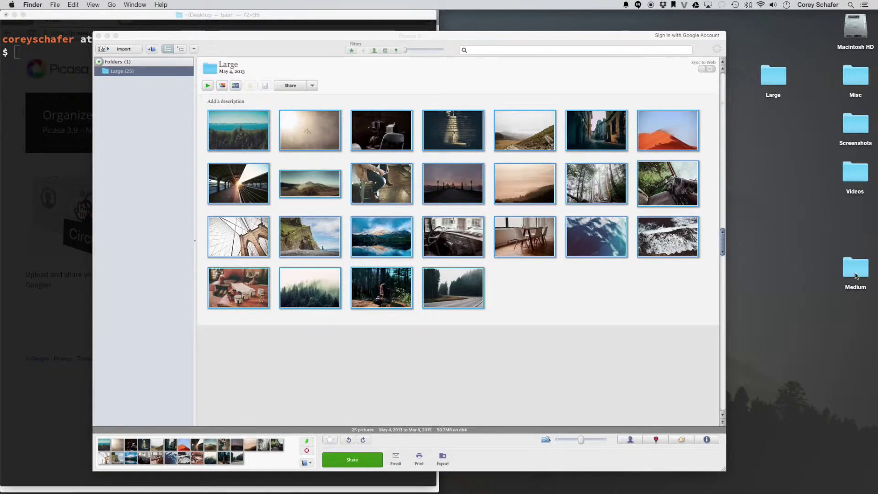
pyautogui.moveTo(856, 276); pyautogui.dragTo(775, 135)
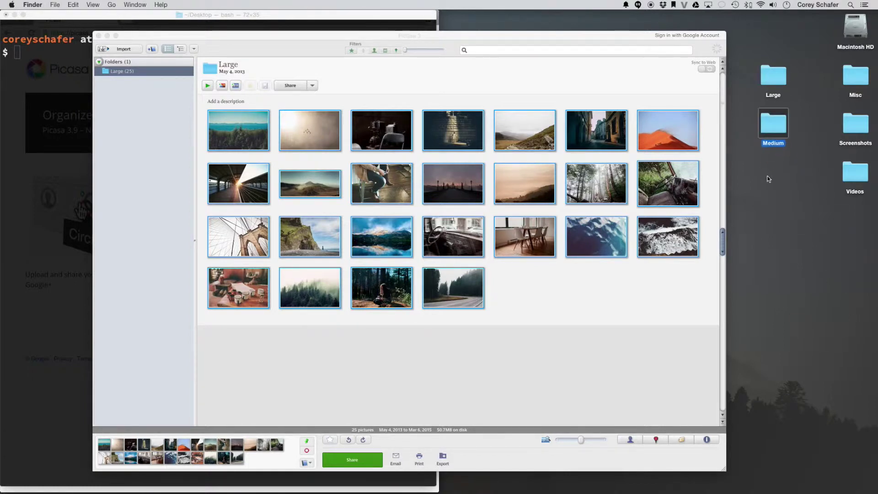
pyautogui.doubleClick(771, 129)
# Enlarge the Medium window, Quick Look the exported photos, then close the window.
pyautogui.moveTo(599, 268); pyautogui.dragTo(388, 143)
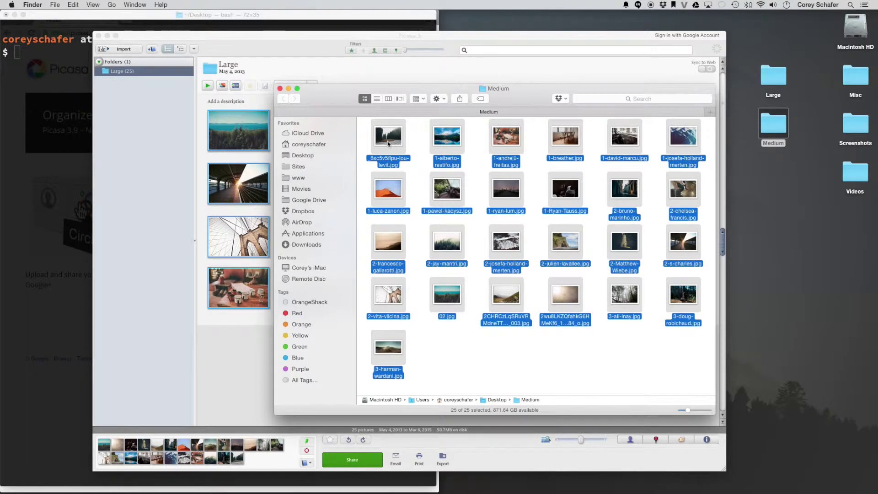
pyautogui.press('space')
pyautogui.press('Right')
pyautogui.press('Right')
pyautogui.press('Right')
pyautogui.press('Right')
pyautogui.press('Right')
pyautogui.press('Right')
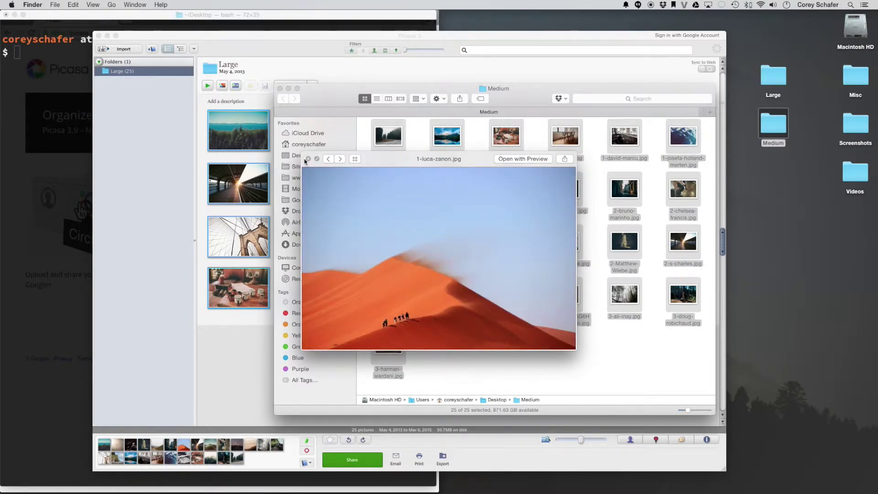
pyautogui.click(308, 159)
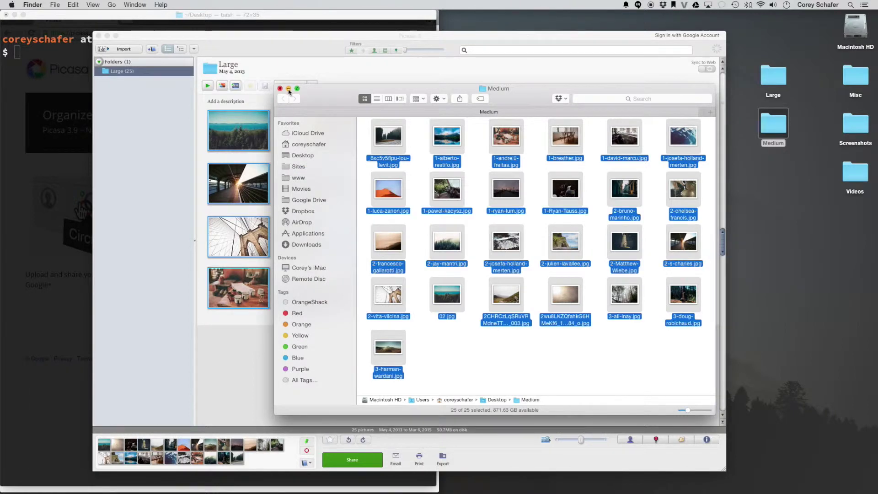
pyautogui.click(280, 88)
# Select all 25 photos in Picasa's grid and open Export Picture to Folder.
pyautogui.click(617, 305)
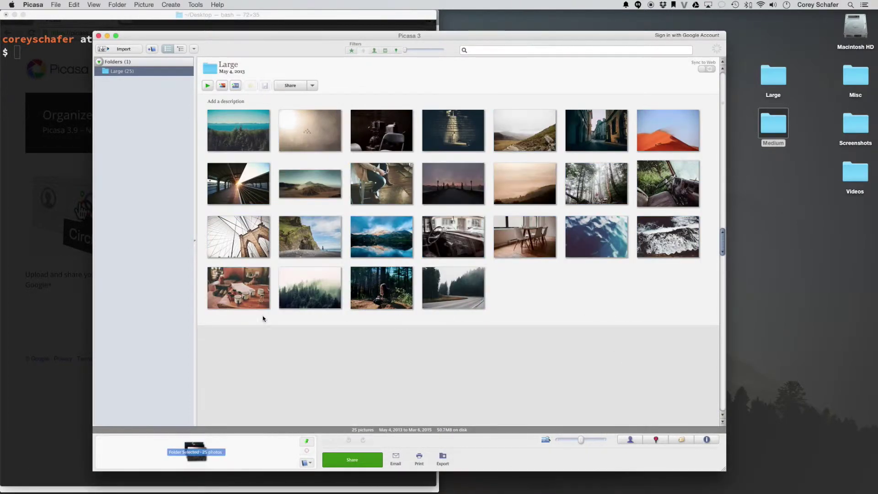
pyautogui.moveTo(225, 318); pyautogui.dragTo(707, 125)
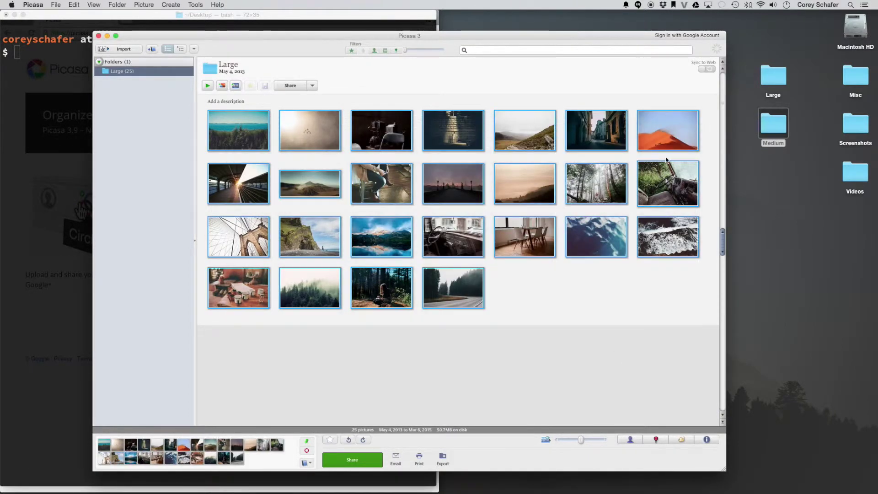
pyautogui.click(56, 4)
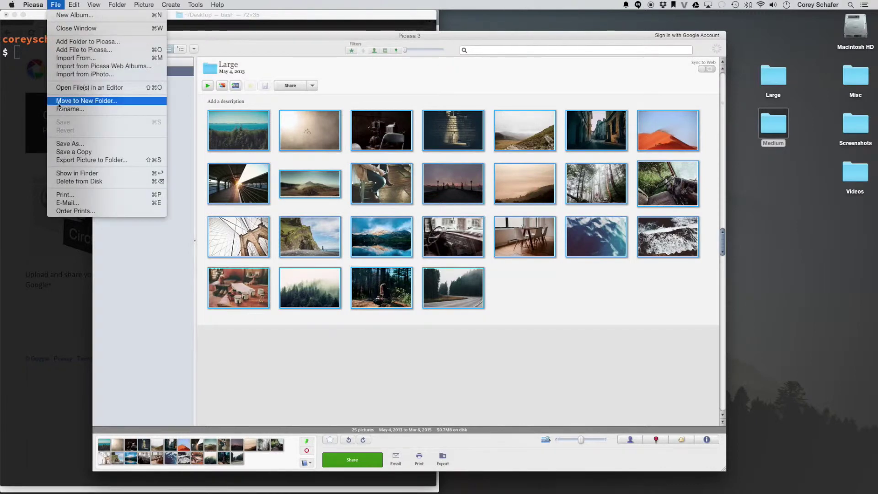
pyautogui.click(73, 159)
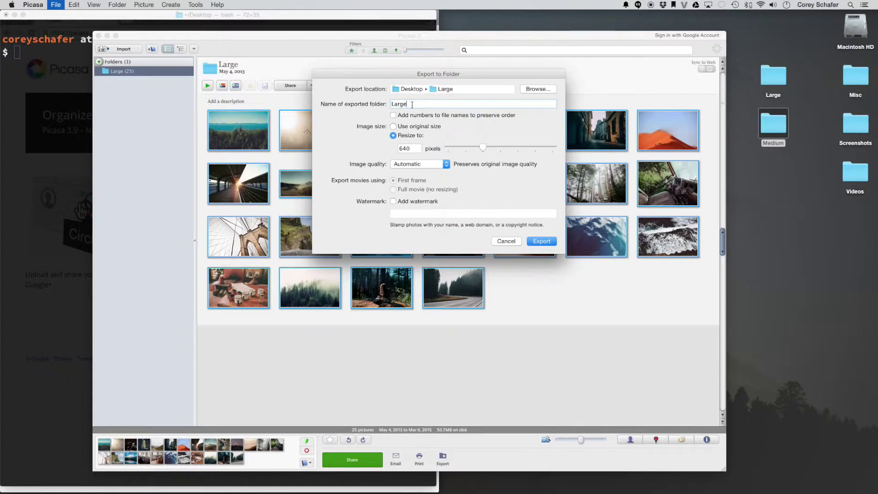
# Name the export folder Small, set the width to 300 pixels, and export.
pyautogui.write('Small')
pyautogui.press('Tab')
pyautogui.write('300')
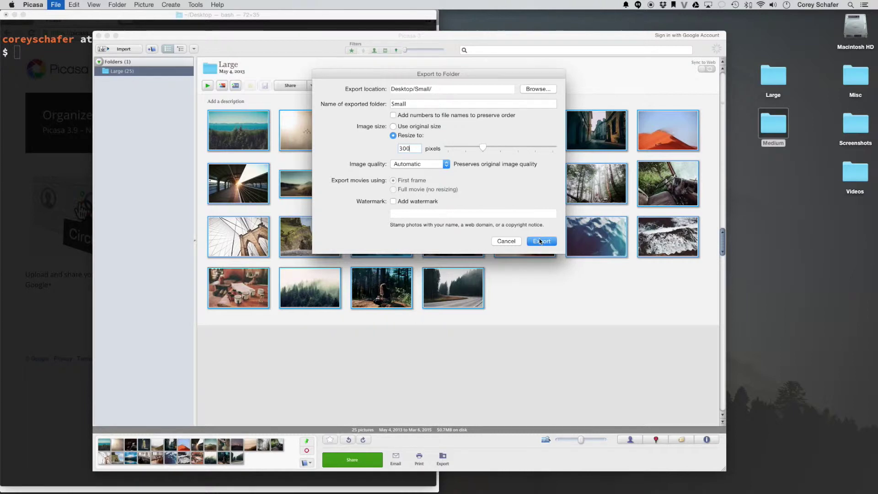
pyautogui.click(540, 241)
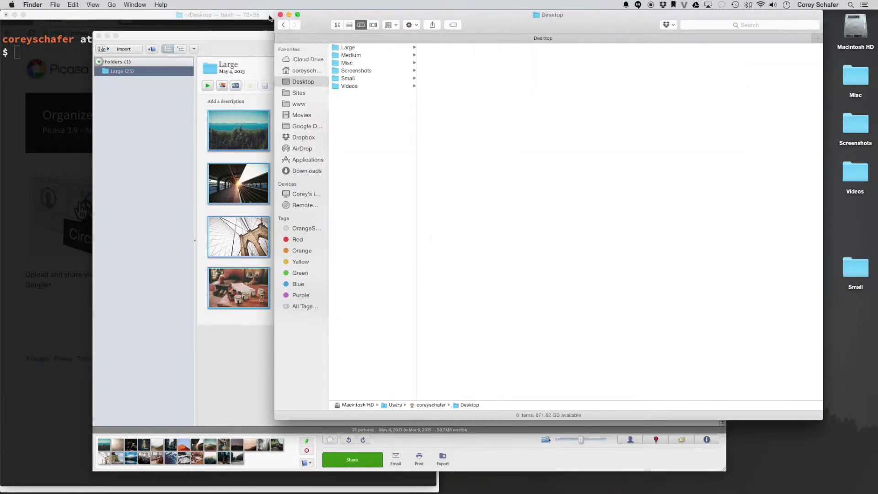
# Close the Desktop window, arrange Small beside Large and Medium, and open it.
pyautogui.click(280, 14)
pyautogui.moveTo(855, 269); pyautogui.dragTo(782, 174)
pyautogui.doubleClick(773, 172)
pyautogui.scroll(-2, 410, 188)
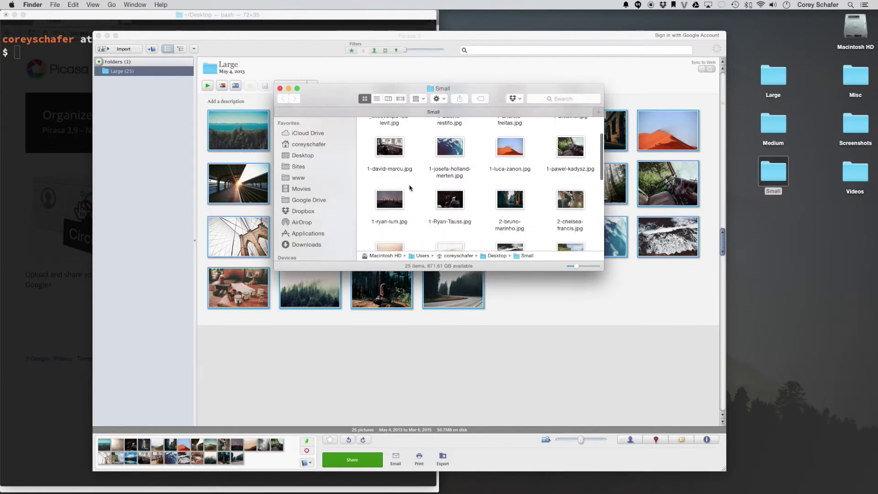
pyautogui.scroll(-3, 411, 187)
# Select the exported Small photos, Quick Look through them, then clear the selection.
pyautogui.click(386, 240)
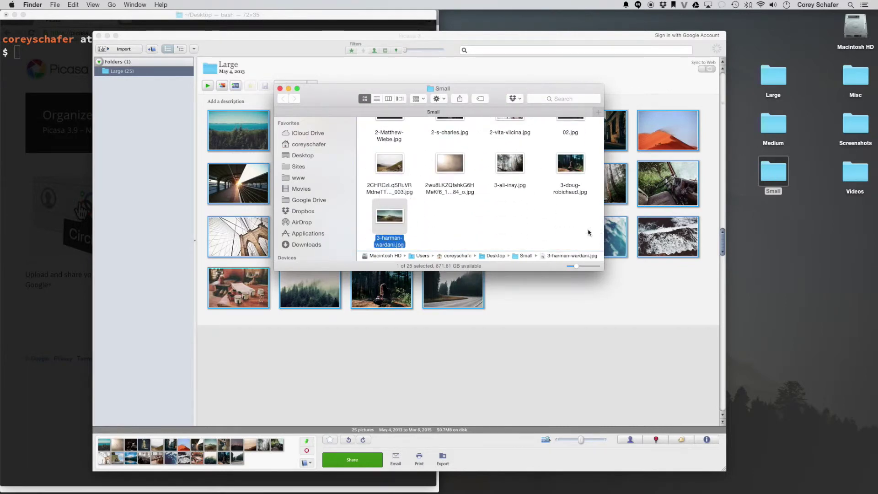
pyautogui.moveTo(589, 233); pyautogui.dragTo(392, 118)
pyautogui.press('space')
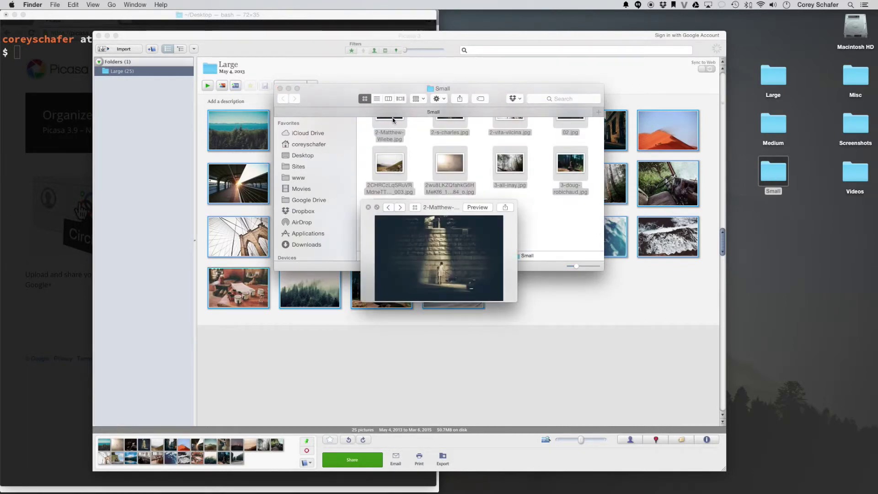
pyautogui.press('Right')
pyautogui.press('Right')
pyautogui.press('Right')
pyautogui.press('Right')
pyautogui.press('Right')
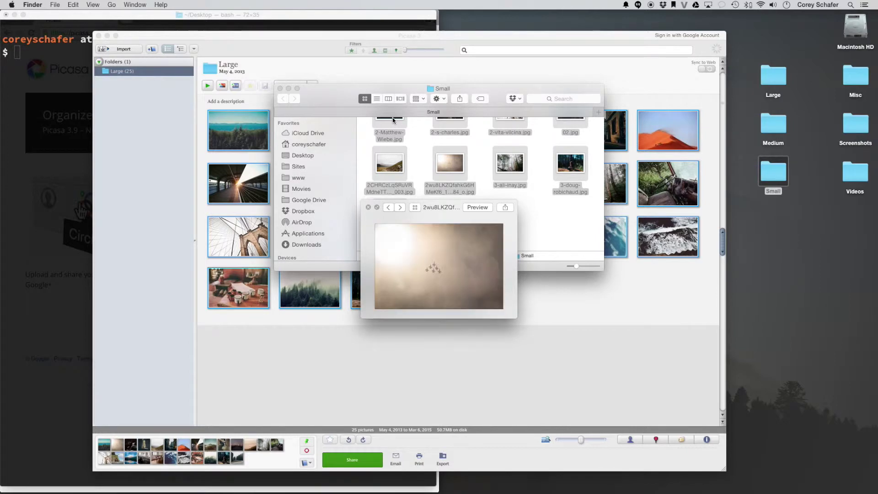
pyautogui.press('Right')
pyautogui.press('Right')
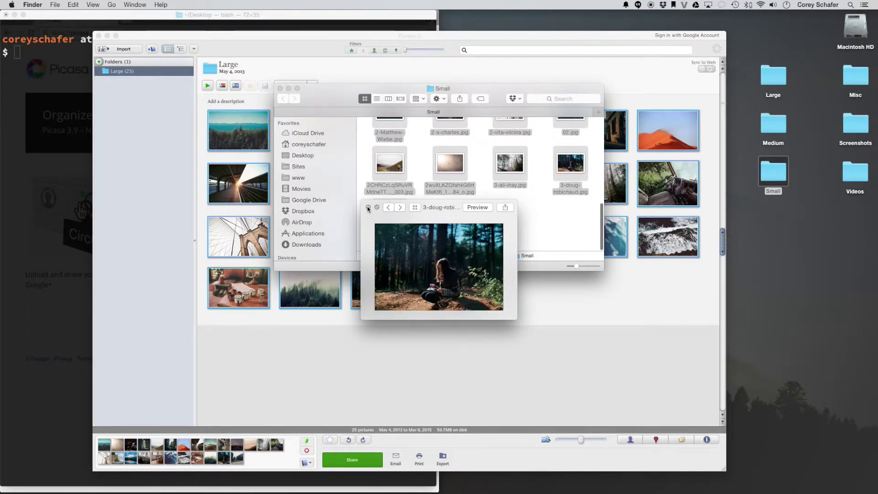
pyautogui.click(369, 208)
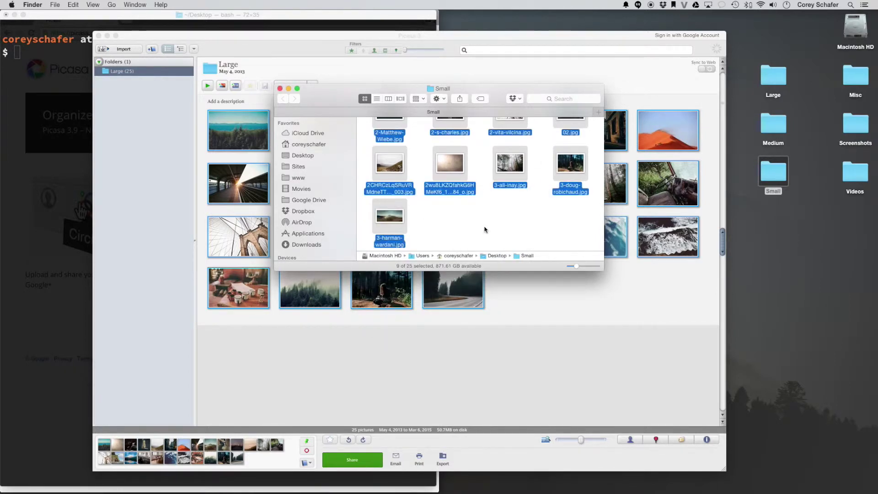
pyautogui.click(485, 229)
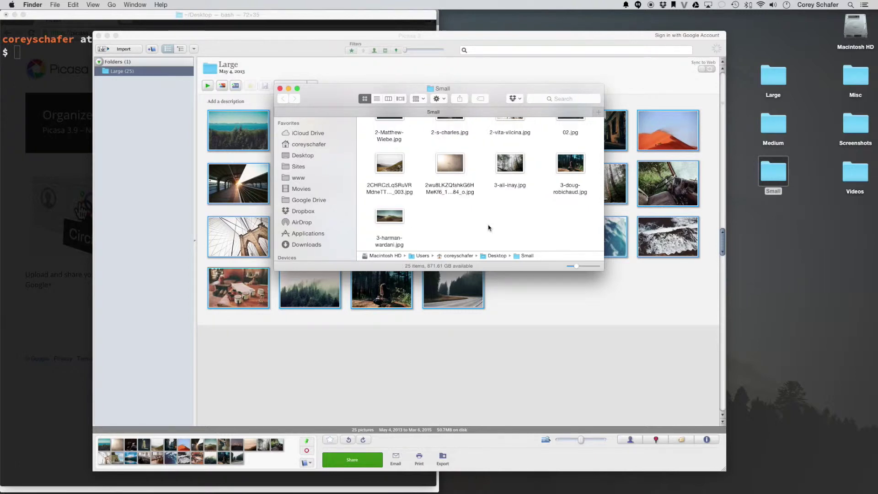
# Close the Small folder window and the Picasa library window.
pyautogui.click(280, 88)
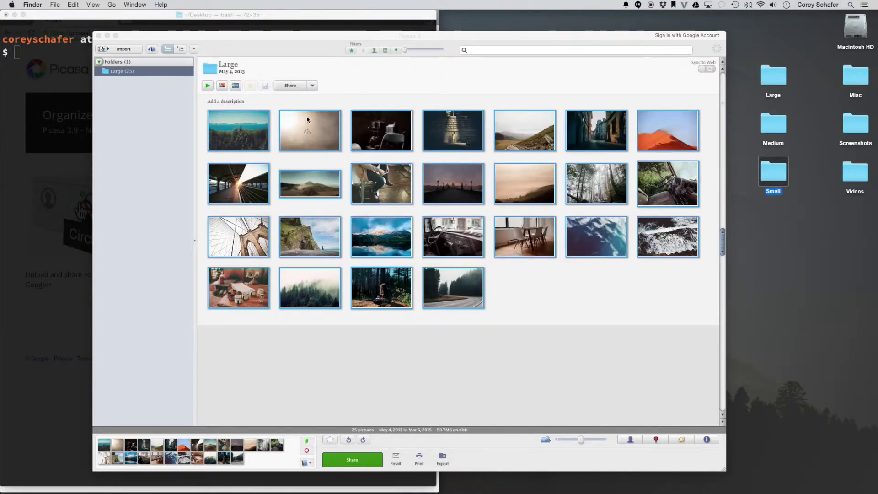
pyautogui.click(556, 356)
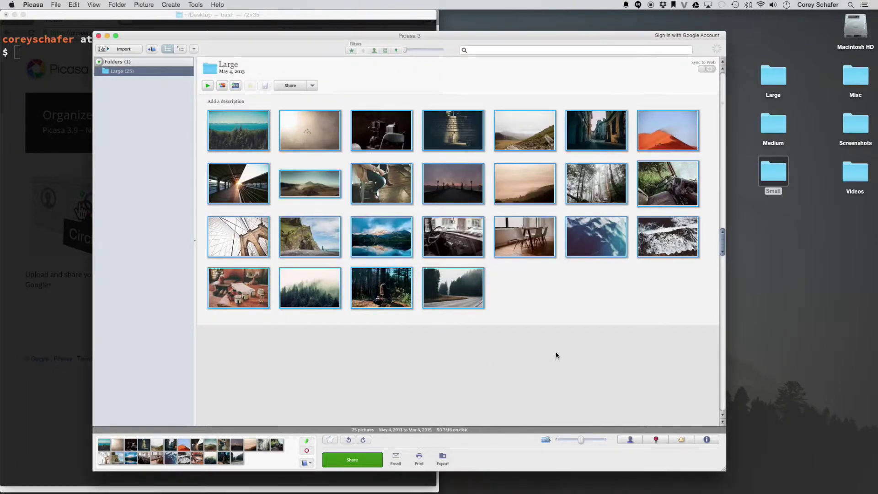
pyautogui.click(749, 98)
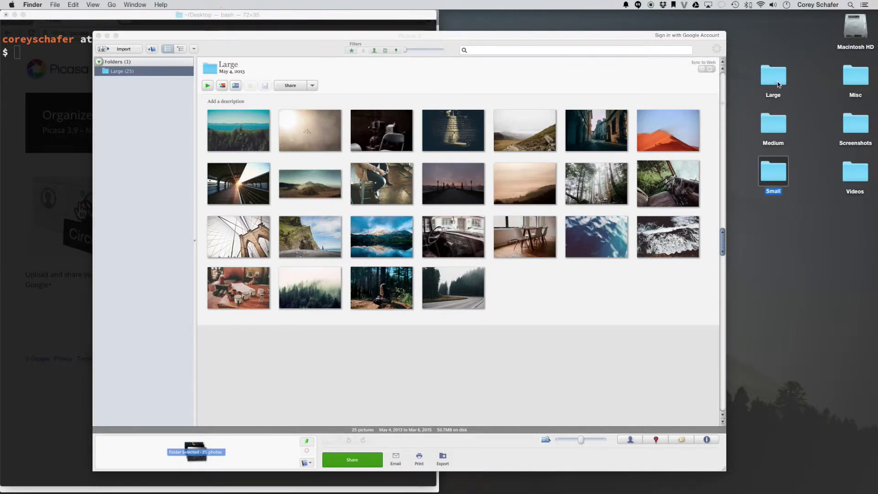
pyautogui.click(659, 282)
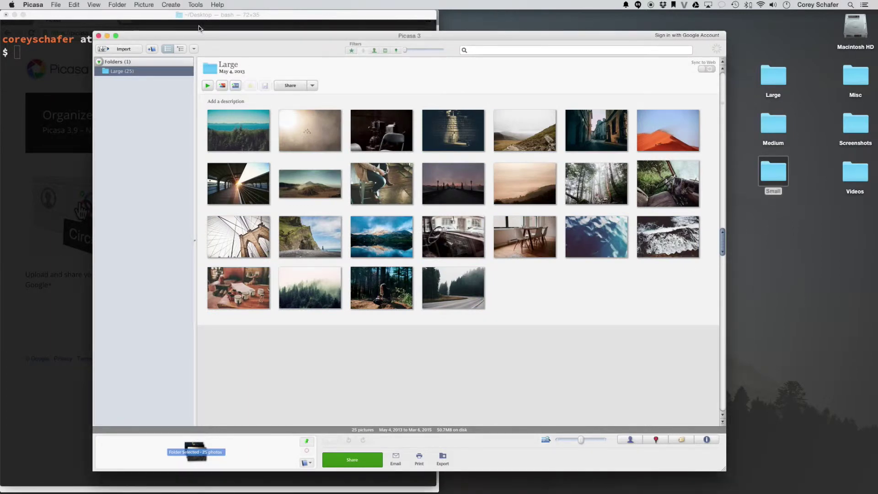
pyautogui.click(98, 36)
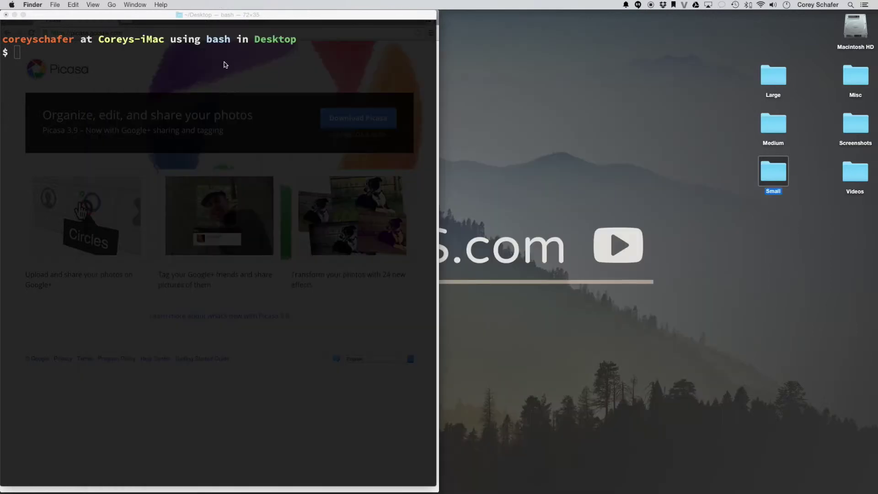
# Deselect the Small folder and enter cd Small/ in Terminal without running it.
pyautogui.click(560, 203)
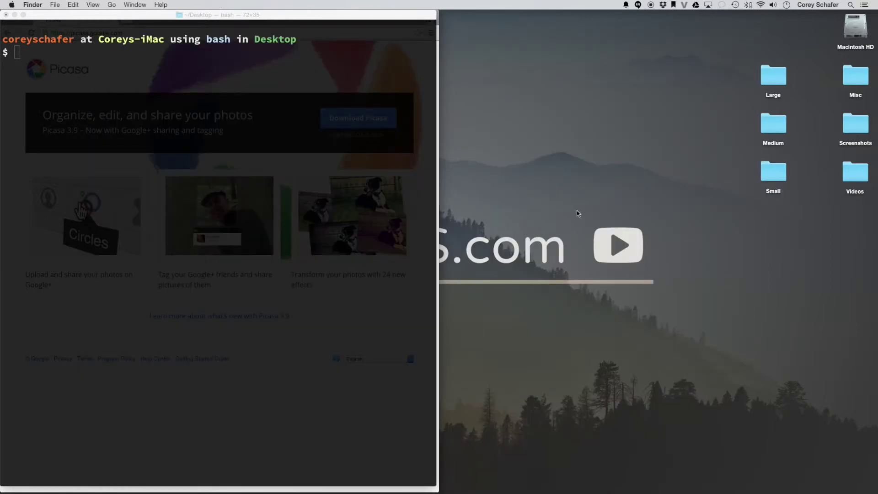
pyautogui.click(288, 253)
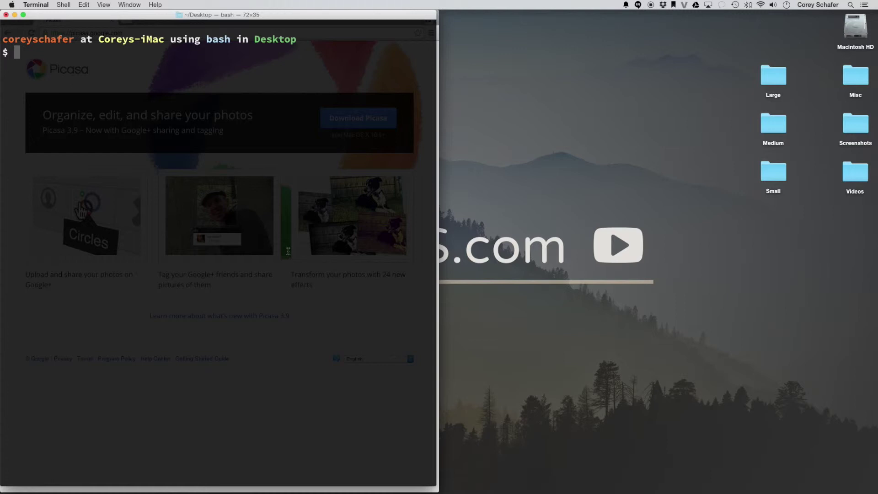
pyautogui.write('cd Small/')
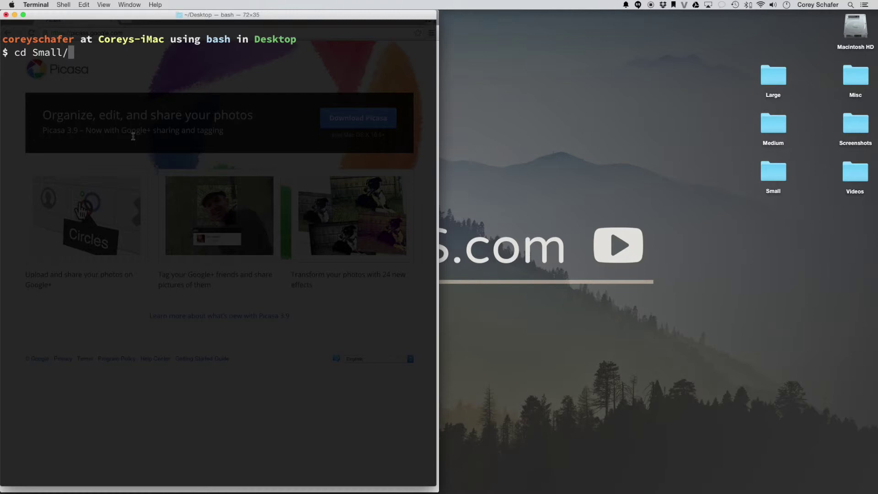
# Enter the Small folder with cd Small/, recall the find -exec mv rename command, and widen Terminal.
pyautogui.press('Return')
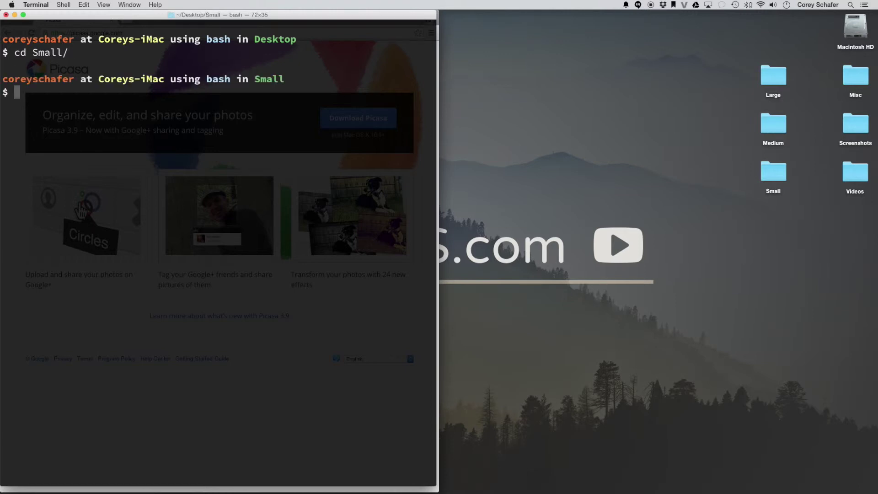
pyautogui.click(737, 172)
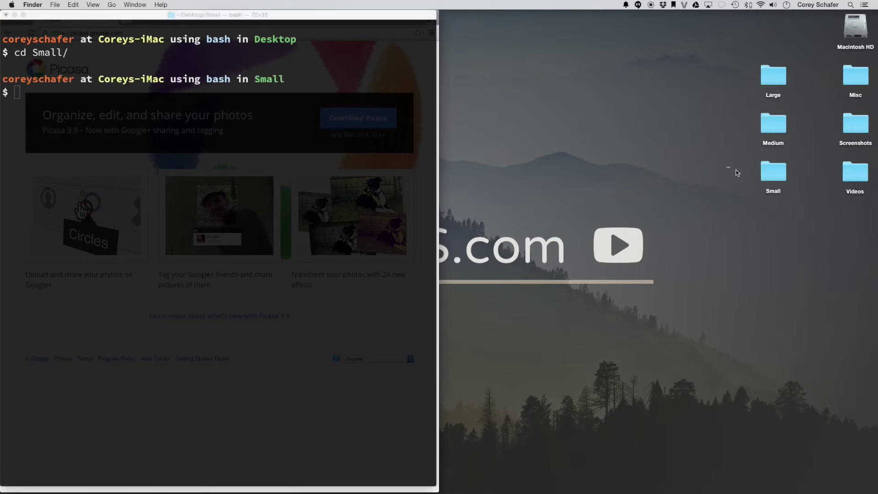
pyautogui.moveTo(736, 173); pyautogui.dragTo(782, 206)
pyautogui.click(781, 215)
pyautogui.click(330, 198)
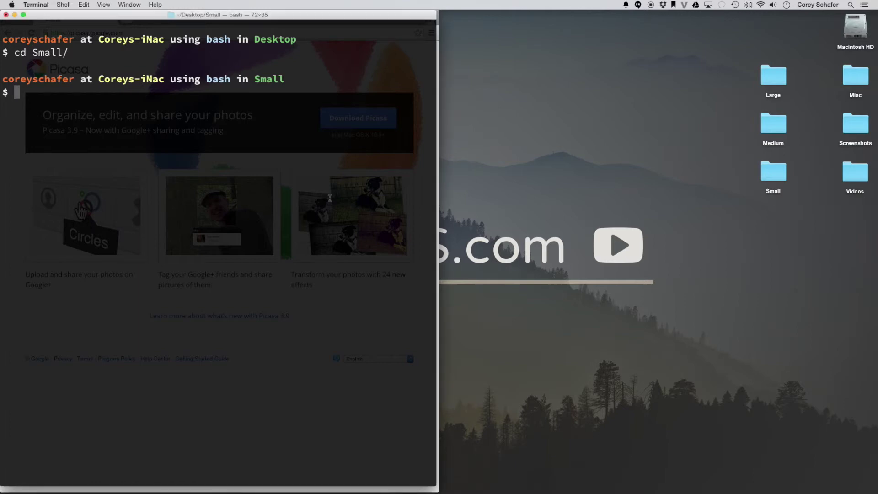
pyautogui.press('Up')
pyautogui.press('Up')
pyautogui.press('Up')
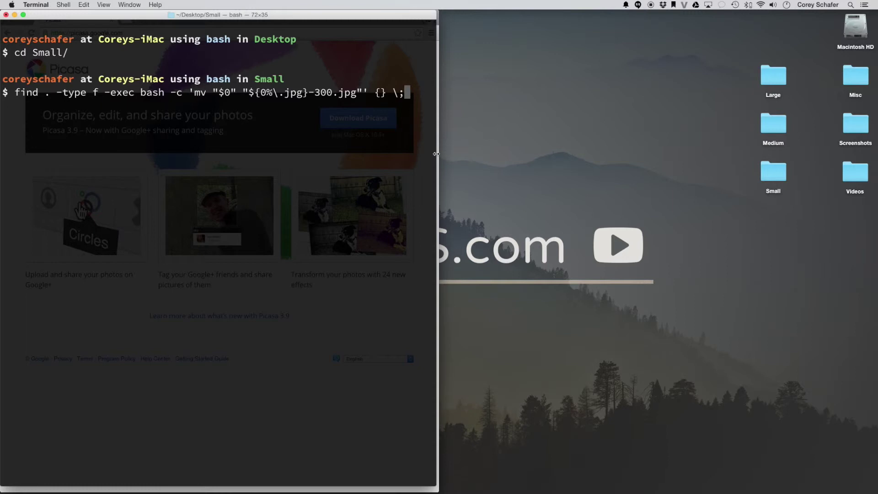
pyautogui.moveTo(436, 154); pyautogui.dragTo(489, 158)
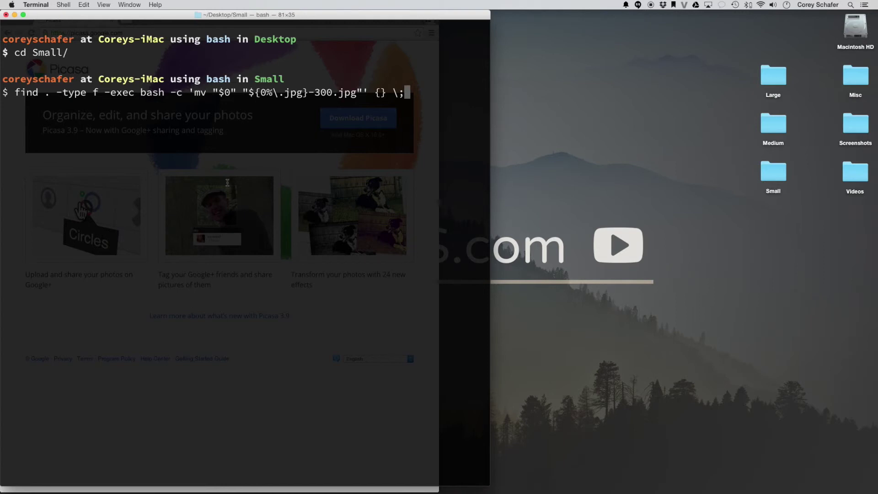
# Highlight the find ., -type, -exec bash and mv "$0" parts of the rename command to explain them.
pyautogui.moveTo(13, 93); pyautogui.dragTo(55, 94)
pyautogui.click(52, 97)
pyautogui.moveTo(58, 93); pyautogui.dragTo(92, 93)
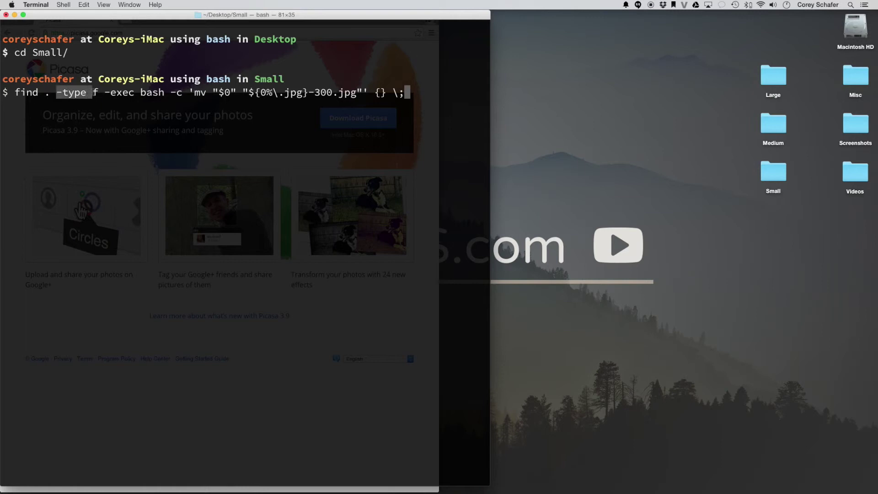
pyautogui.click(101, 93)
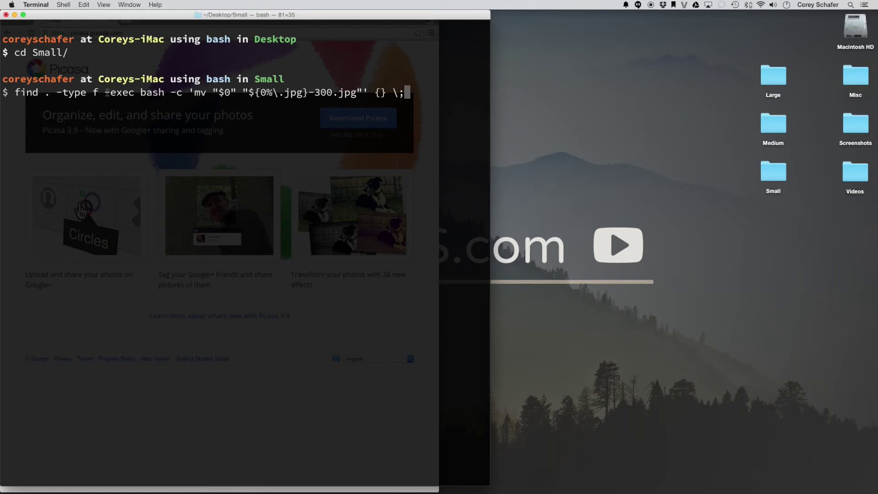
pyautogui.moveTo(105, 93); pyautogui.dragTo(170, 94)
pyautogui.click(183, 94)
pyautogui.moveTo(194, 93); pyautogui.dragTo(234, 94)
pyautogui.click(229, 107)
# Point out the stripped .jpg and the new -300.jpg ending, then run the rename command.
pyautogui.doubleClick(281, 93)
pyautogui.moveTo(282, 93); pyautogui.dragTo(332, 93)
pyautogui.click(302, 92)
pyautogui.click(332, 99)
pyautogui.moveTo(332, 93); pyautogui.dragTo(357, 93)
pyautogui.click(363, 99)
pyautogui.press('Return')
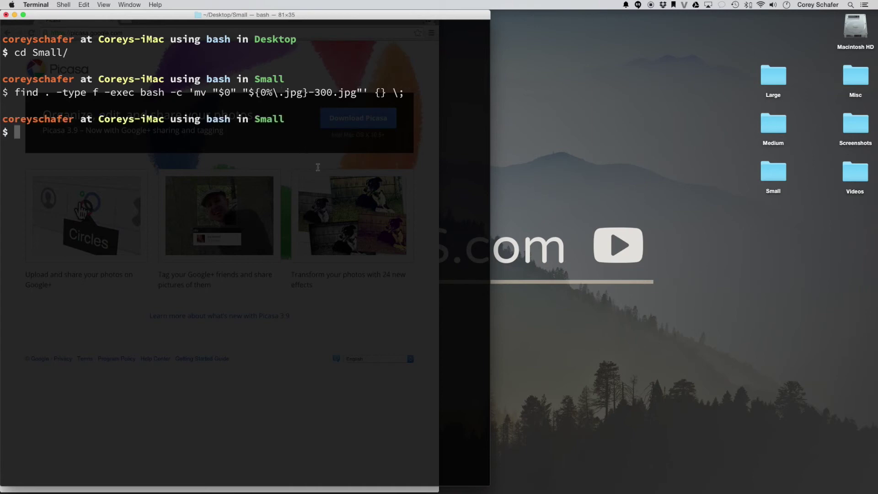
# List the Small folder with ls and highlight the file names now ending in -300.jpg.
pyautogui.write('ls')
pyautogui.press('Return')
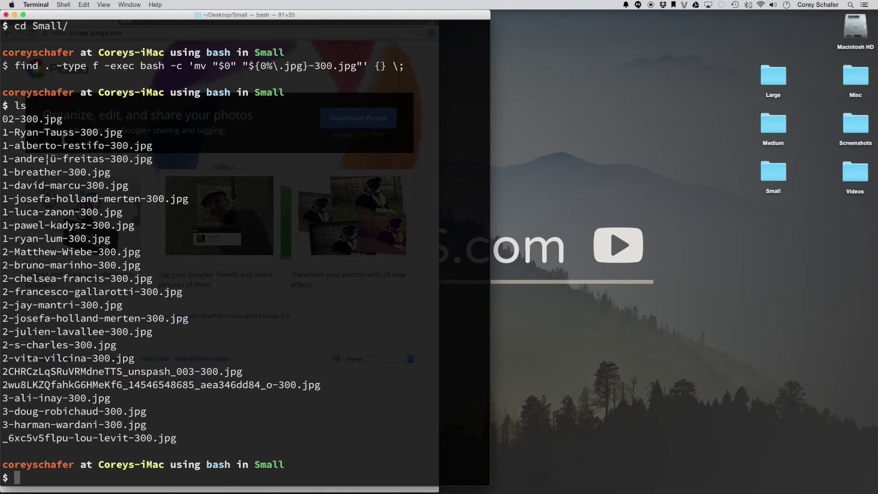
pyautogui.moveTo(3, 119); pyautogui.dragTo(185, 440)
pyautogui.click(184, 439)
pyautogui.moveTo(2, 291); pyautogui.dragTo(187, 296)
pyautogui.click(231, 298)
pyautogui.moveTo(87, 357); pyautogui.dragTo(93, 358)
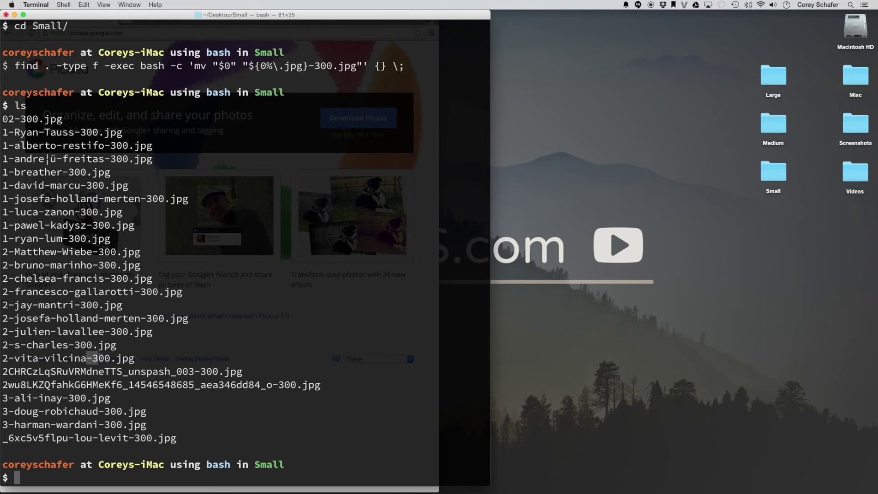
pyautogui.click(201, 358)
# Wipe the Terminal output with Ctrl+L and the clear command, leaving a fresh prompt in Small.
pyautogui.hotkey('ctrl', 'l')
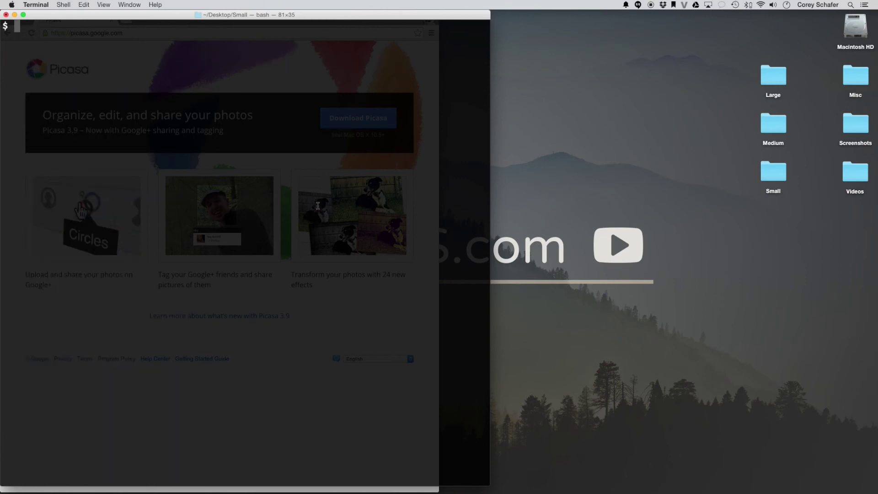
pyautogui.write('clear')
pyautogui.press('Return')
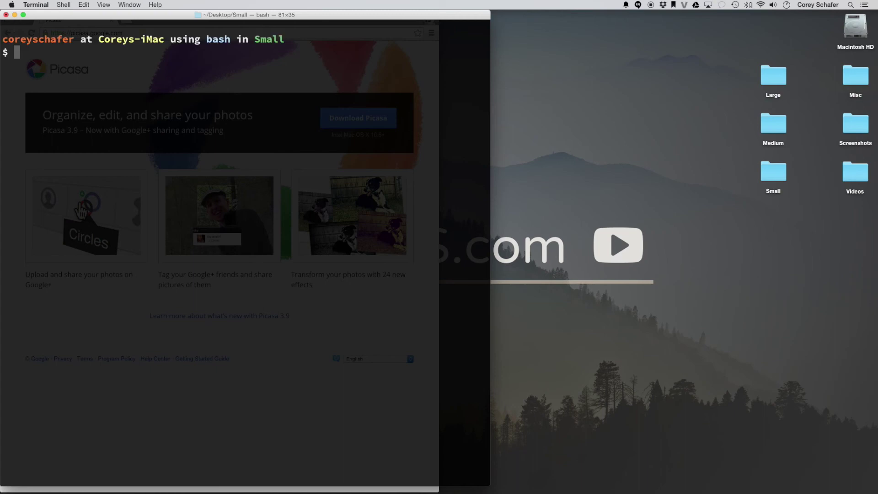